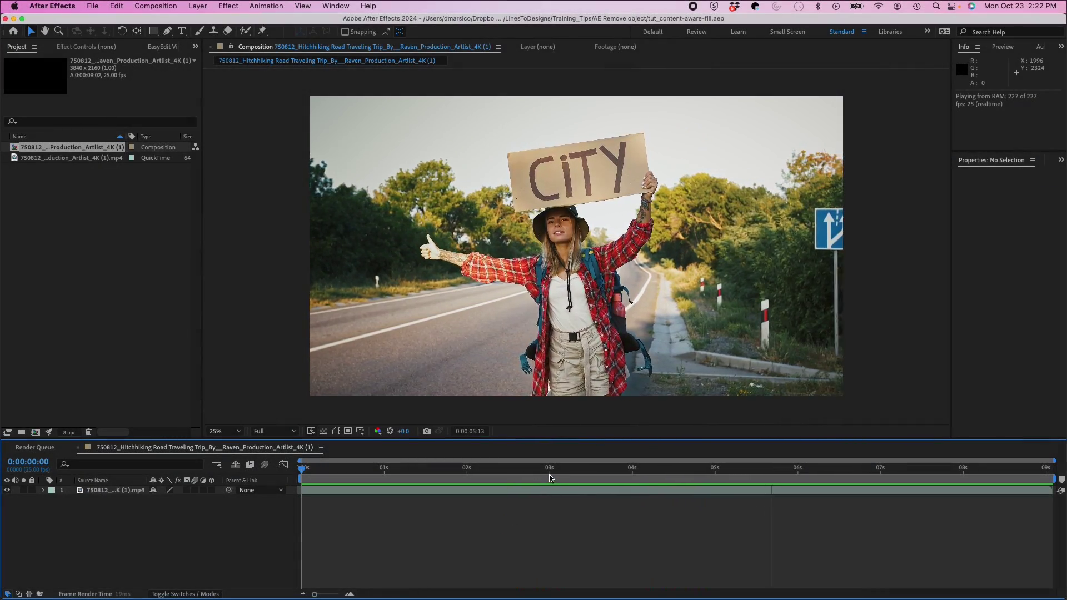
Step: From the clip's first frame, apply Track in Boris FX Mocha and launch Mocha AE
drag(545, 468, 269, 470)
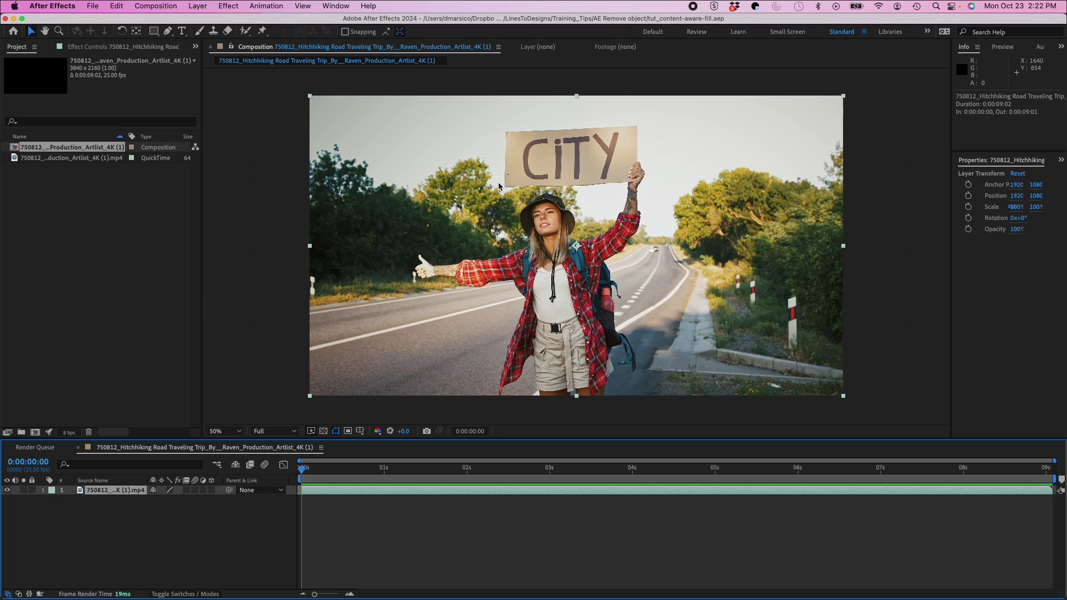
scroll(498, 182, up, 2)
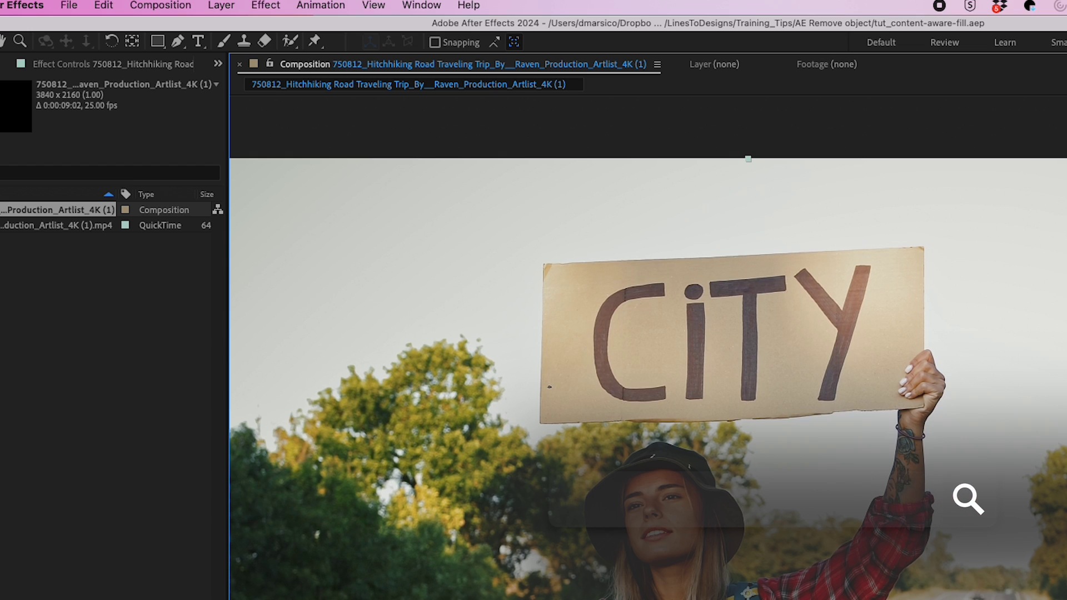
click(321, 5)
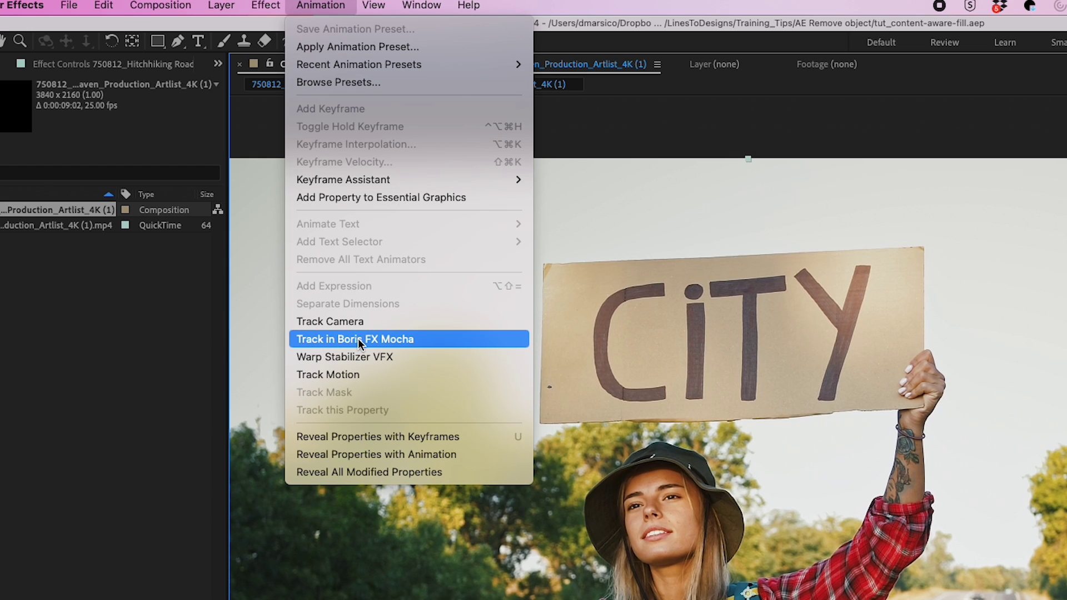
click(358, 339)
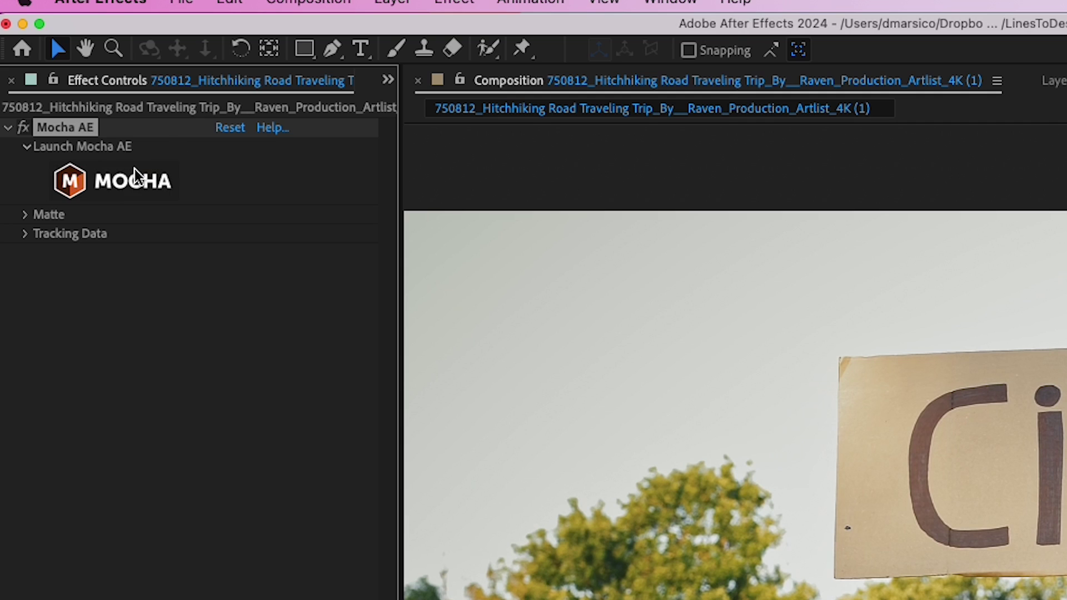
click(121, 179)
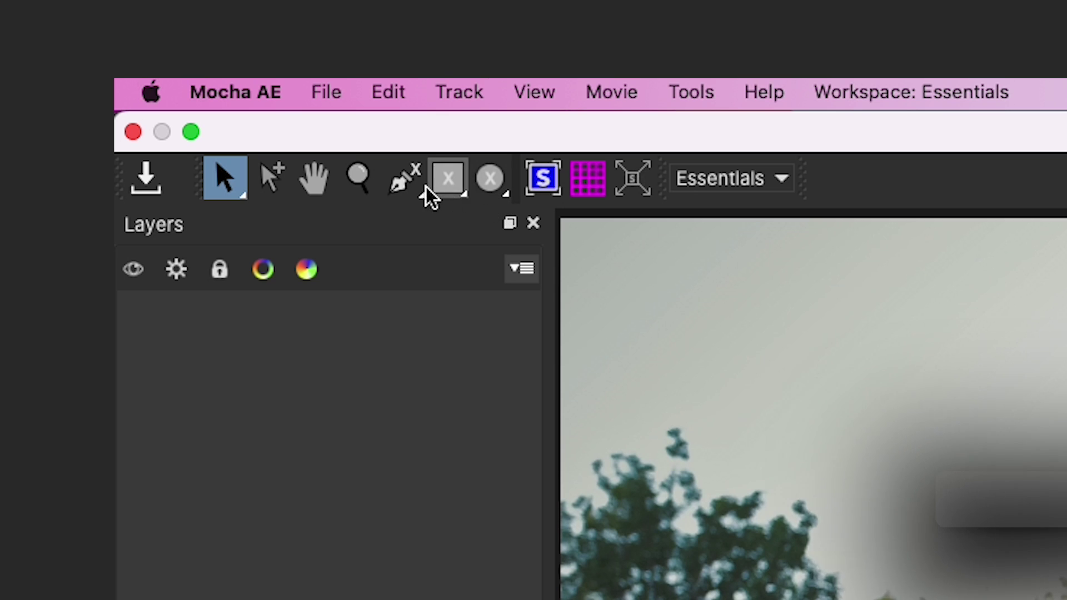
Step: Draw an X-spline around the CITY sign, align its surface, and track it forward
click(410, 183)
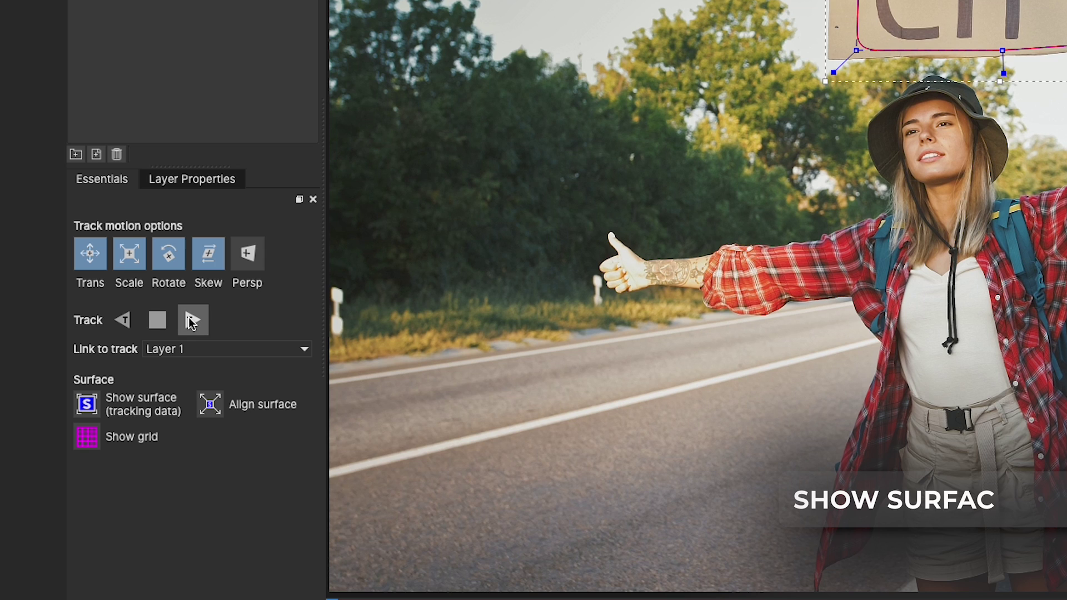
click(211, 408)
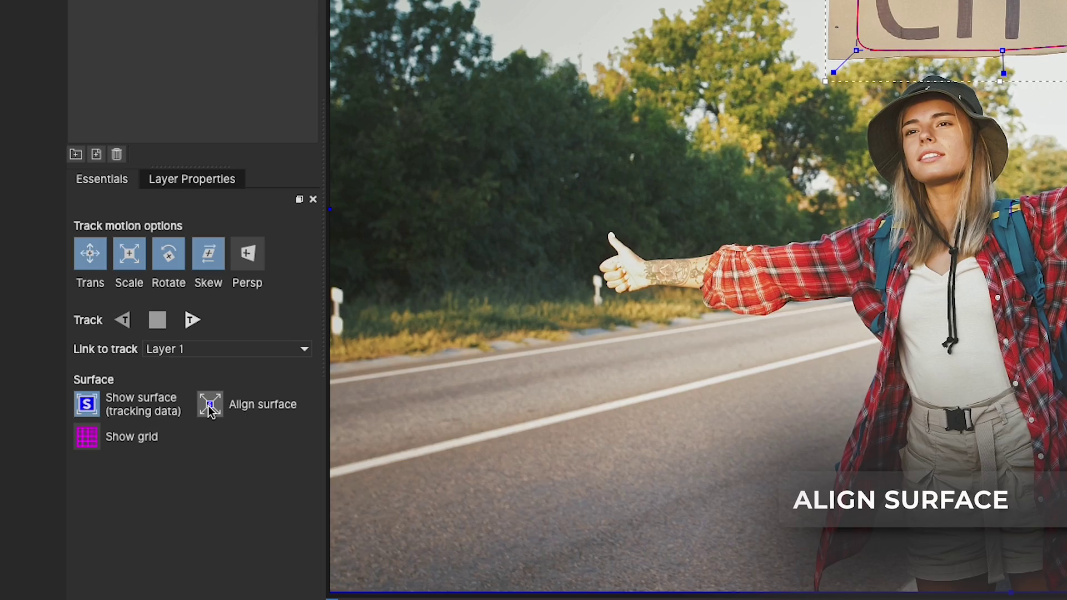
click(196, 321)
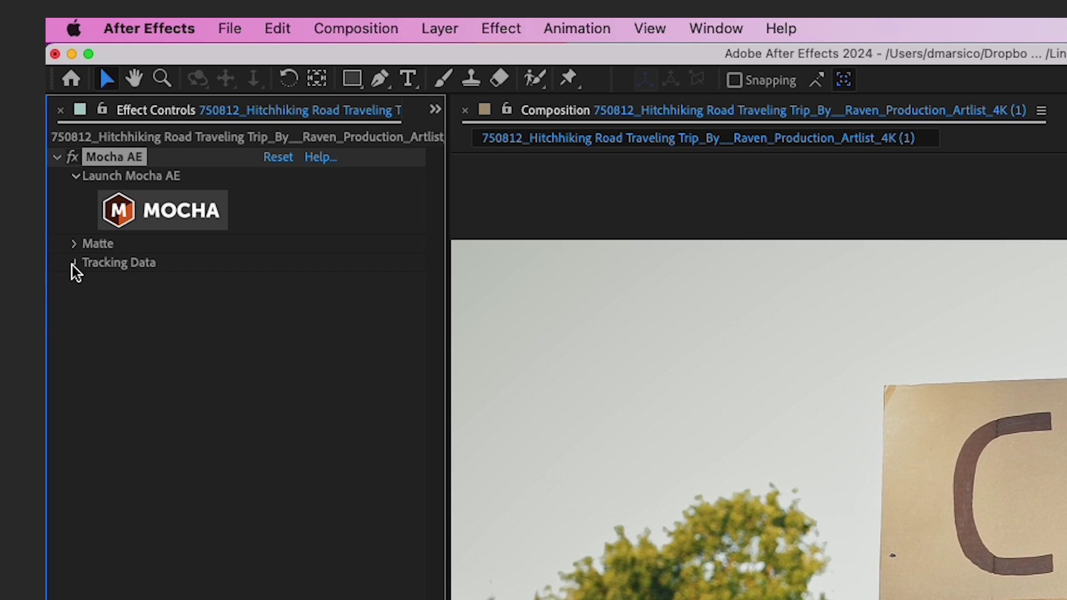
Step: Create AE masks from Mocha's Tracking Data and Matte, set mode None, and preview at 25%
click(15, 123)
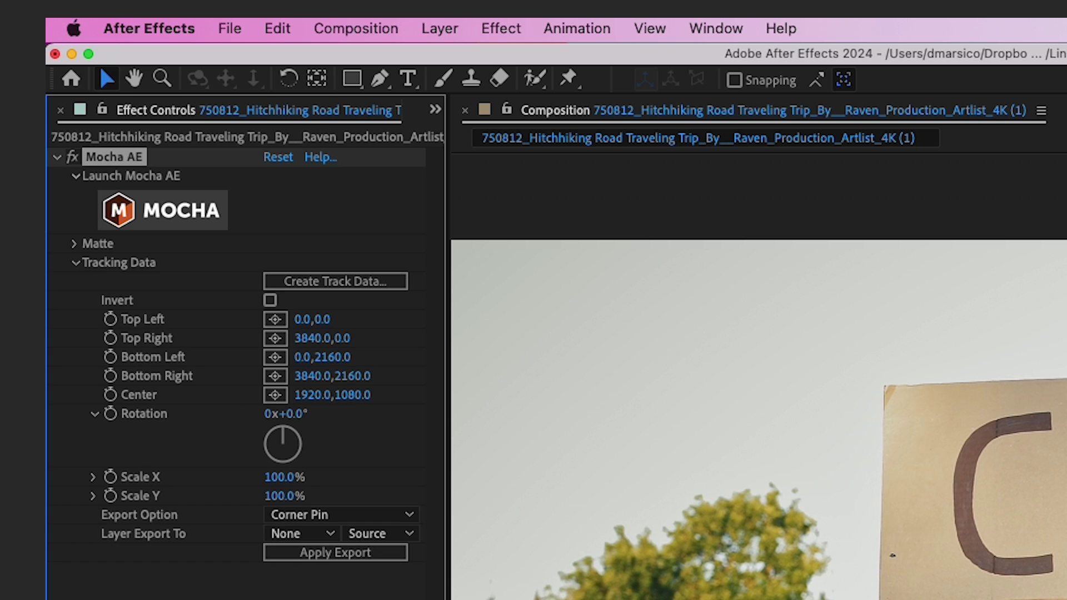
click(74, 244)
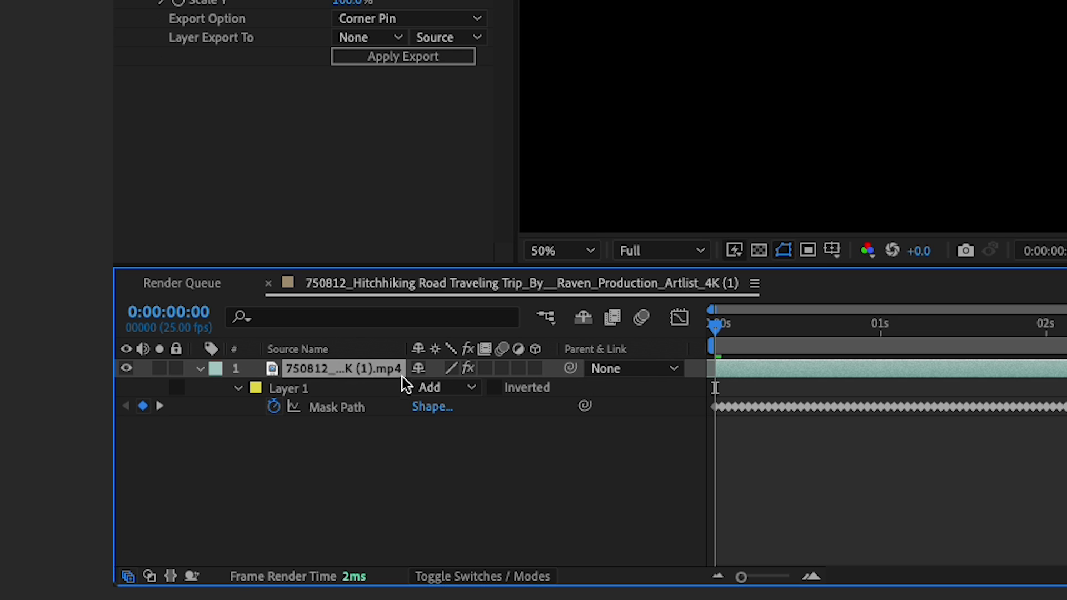
click(441, 387)
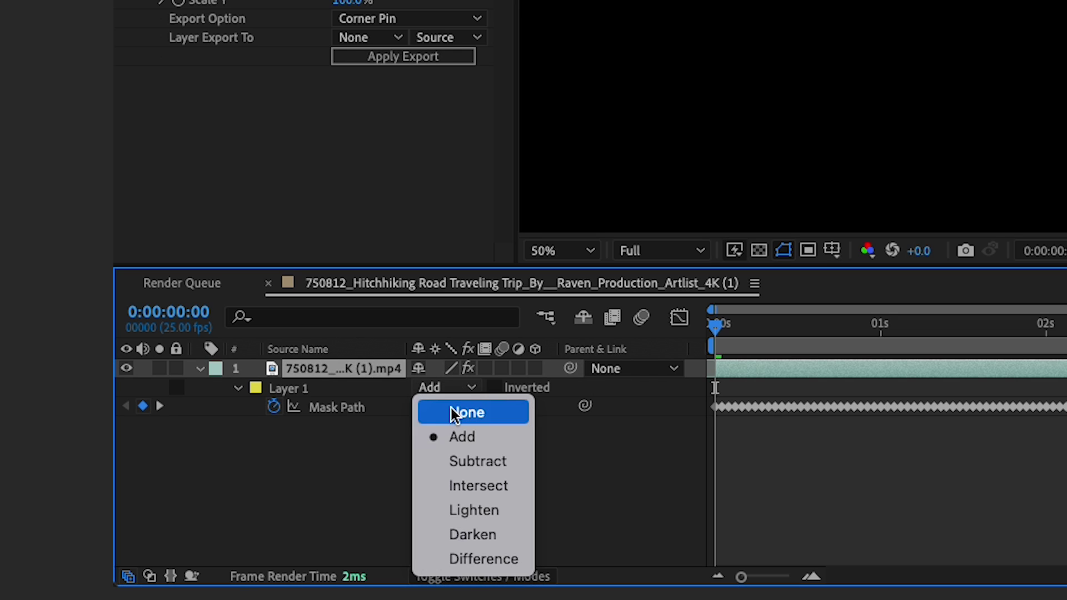
click(467, 413)
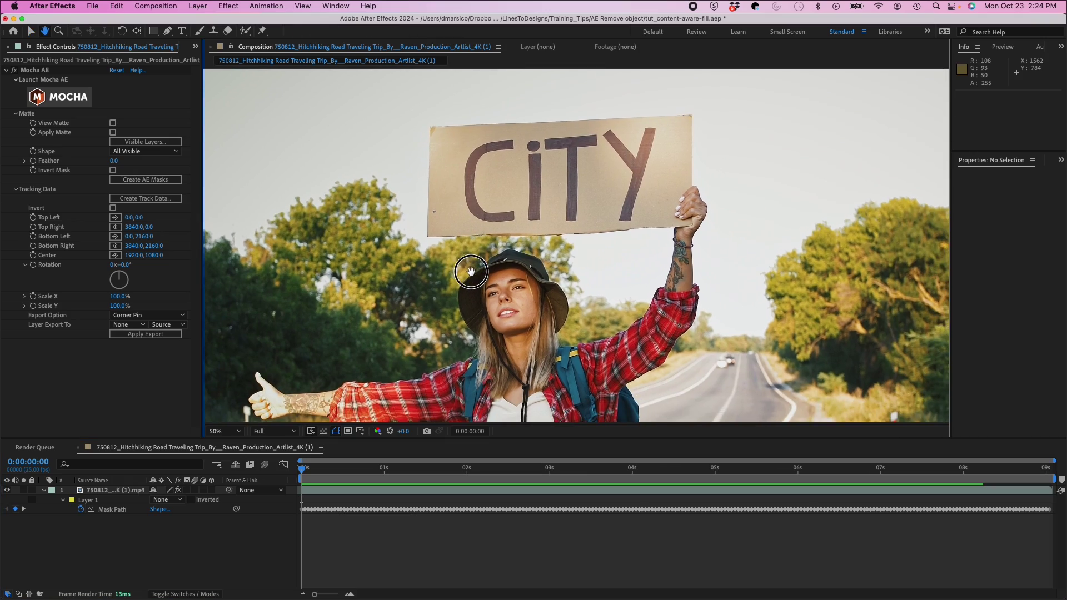
key(comma)
key(space)
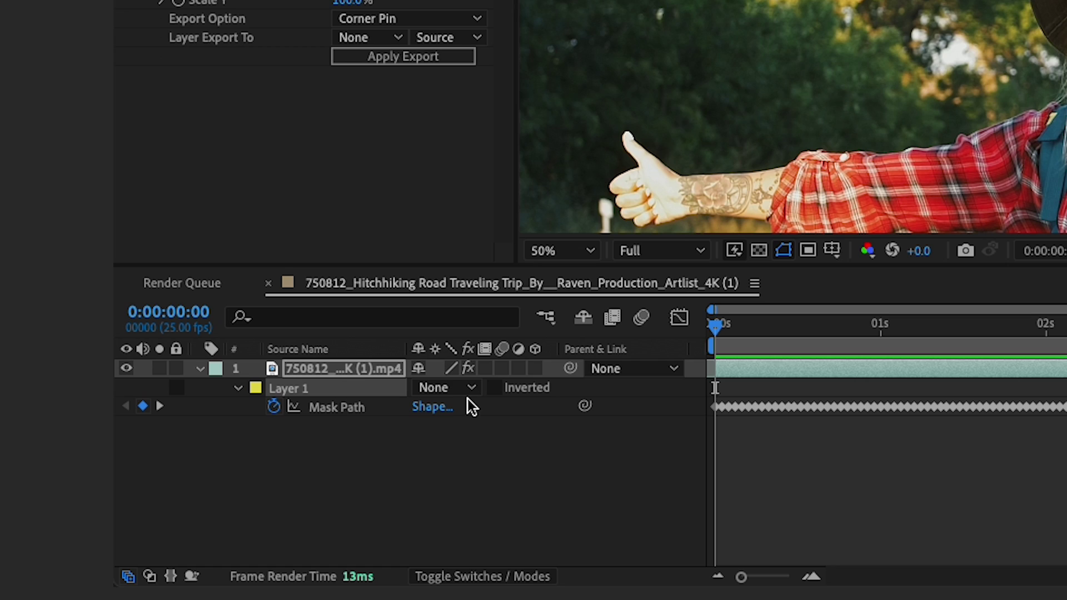
Step: Try Subtract on the sign mask, then switch its mode back to None
click(453, 390)
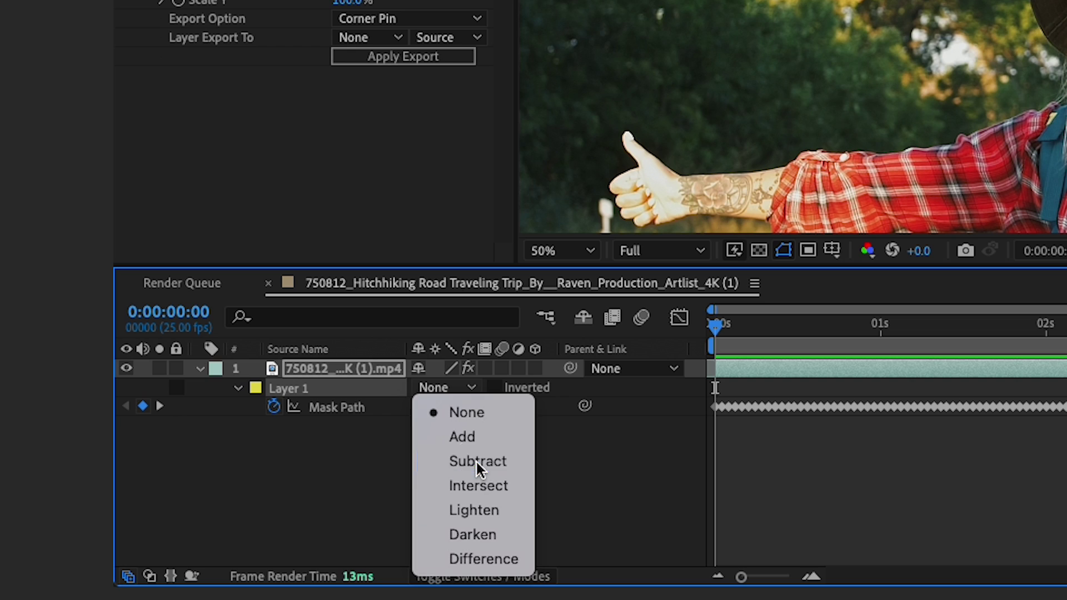
click(474, 461)
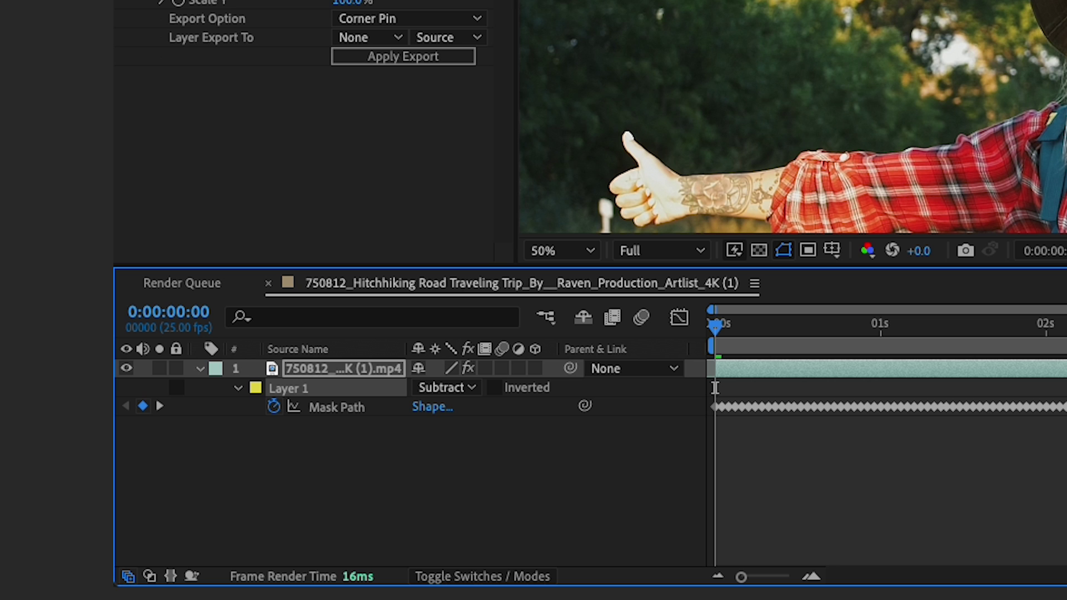
click(457, 390)
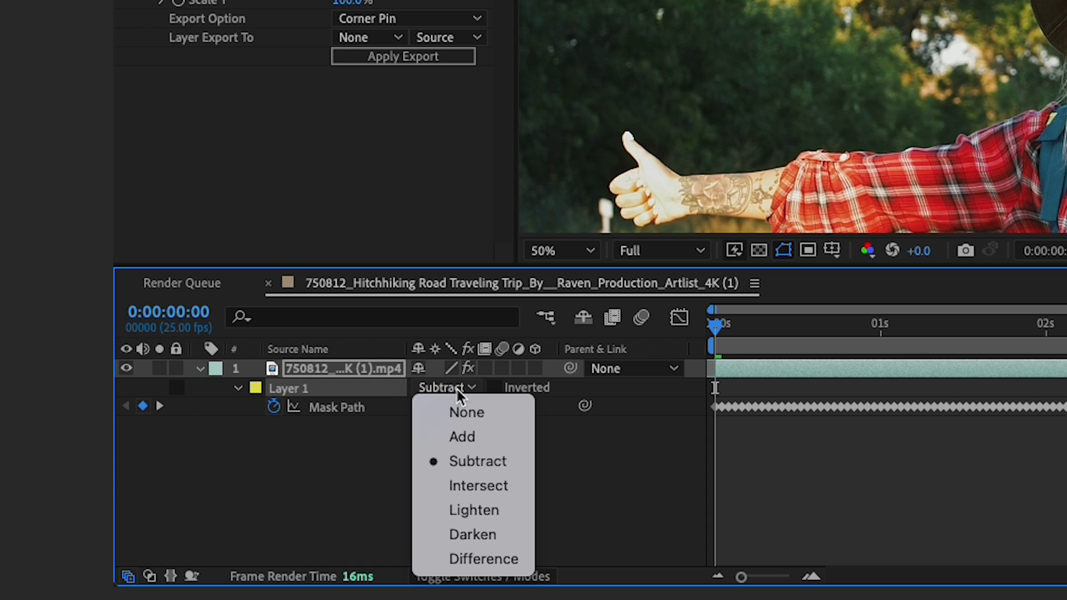
click(461, 411)
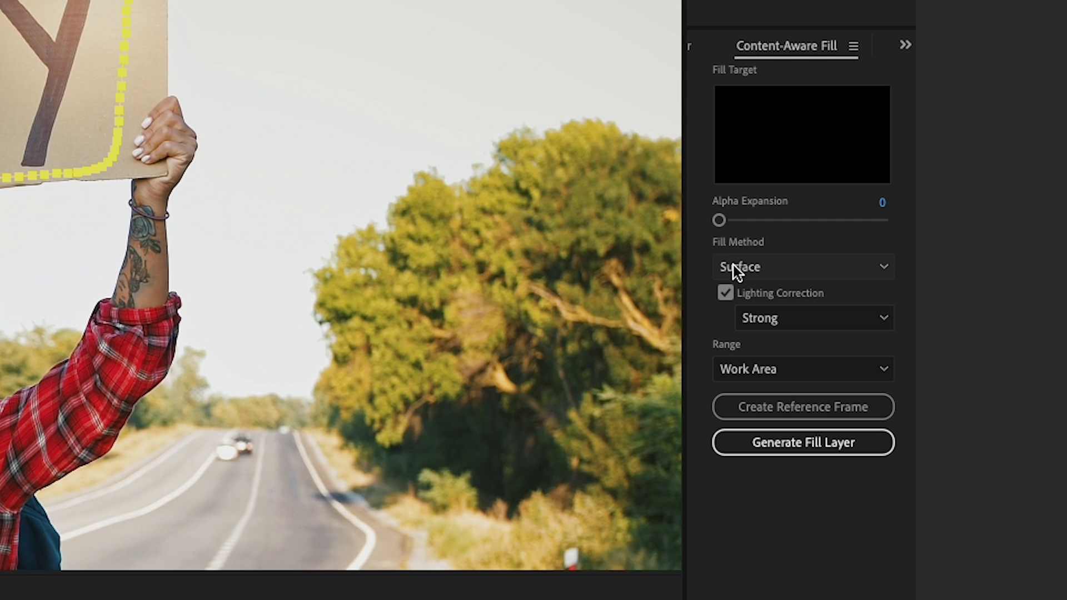
Step: Set Content-Aware Fill to Surface with Strong lighting correction, and create a Photoshop reference frame
click(739, 267)
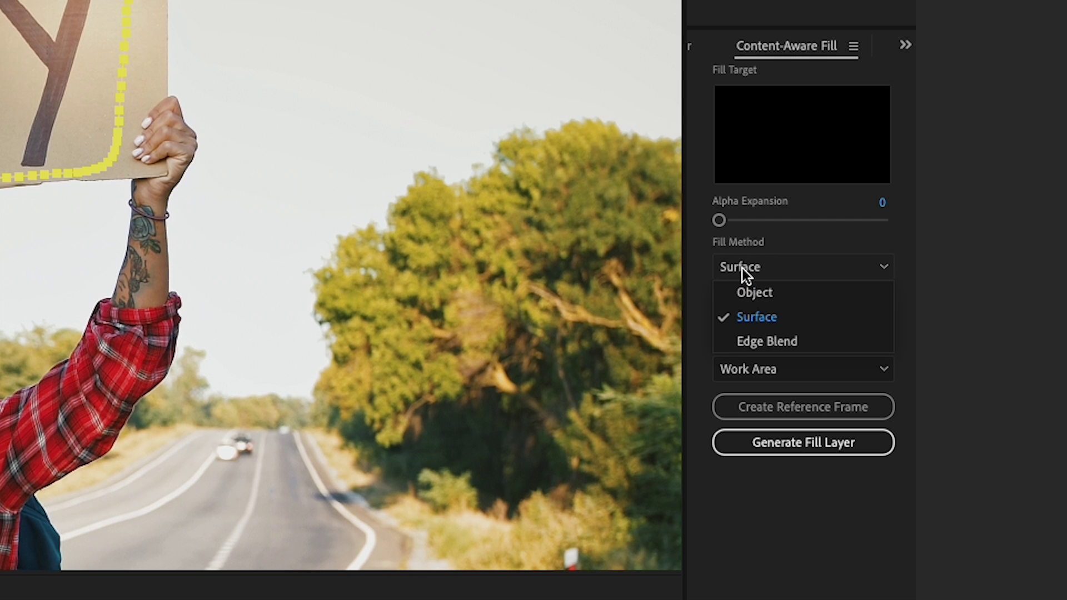
click(767, 312)
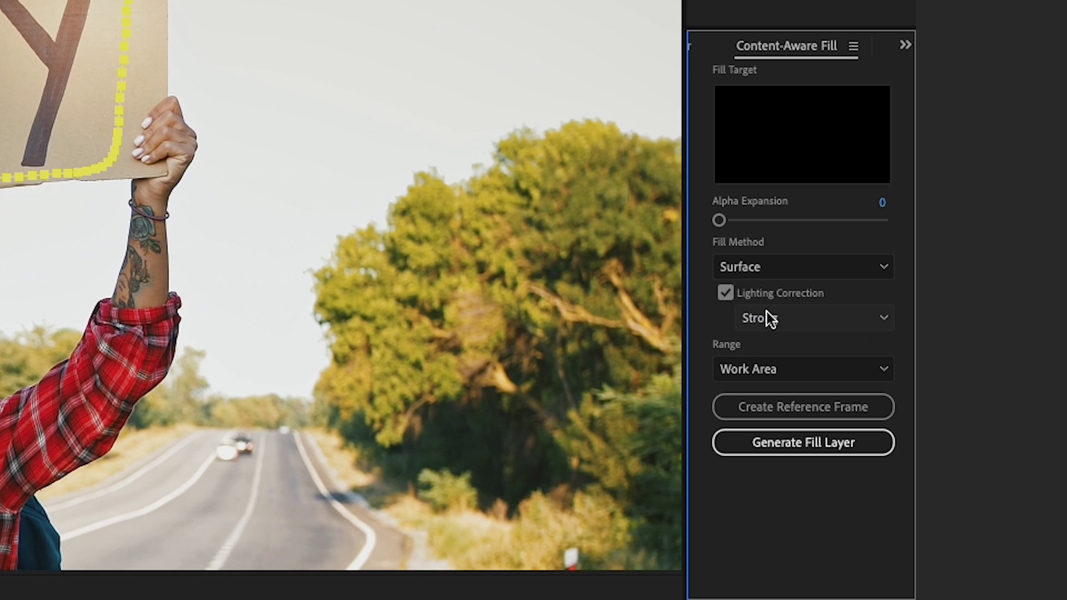
click(724, 289)
click(728, 295)
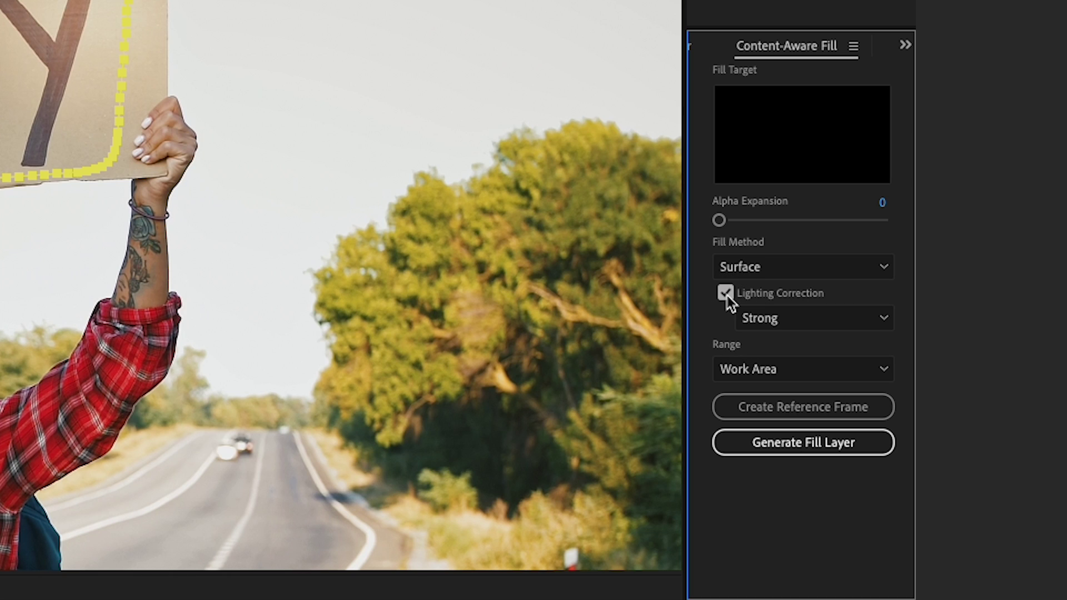
click(764, 317)
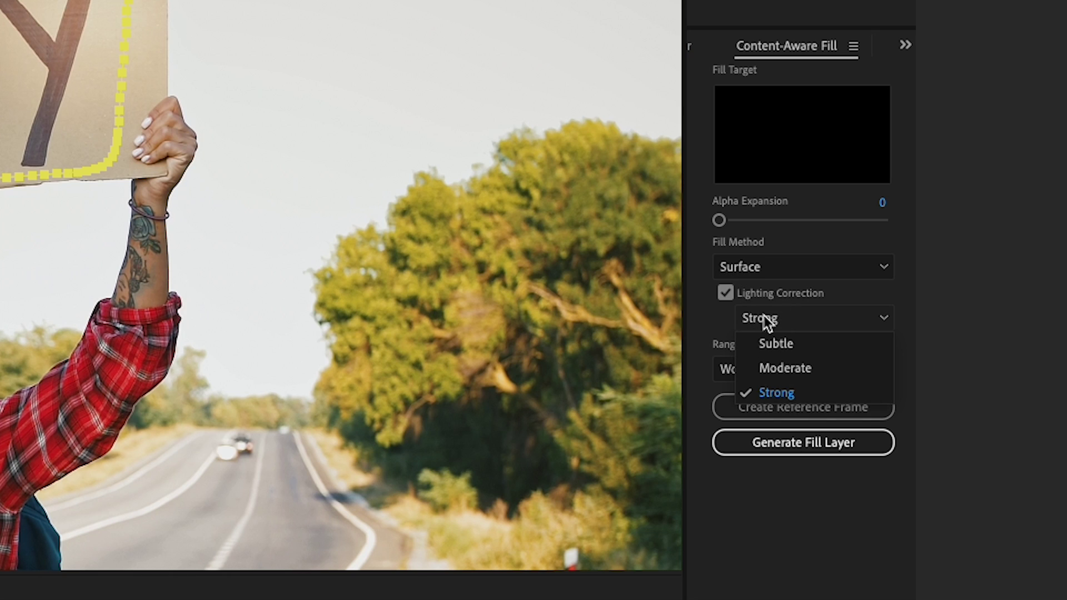
click(787, 388)
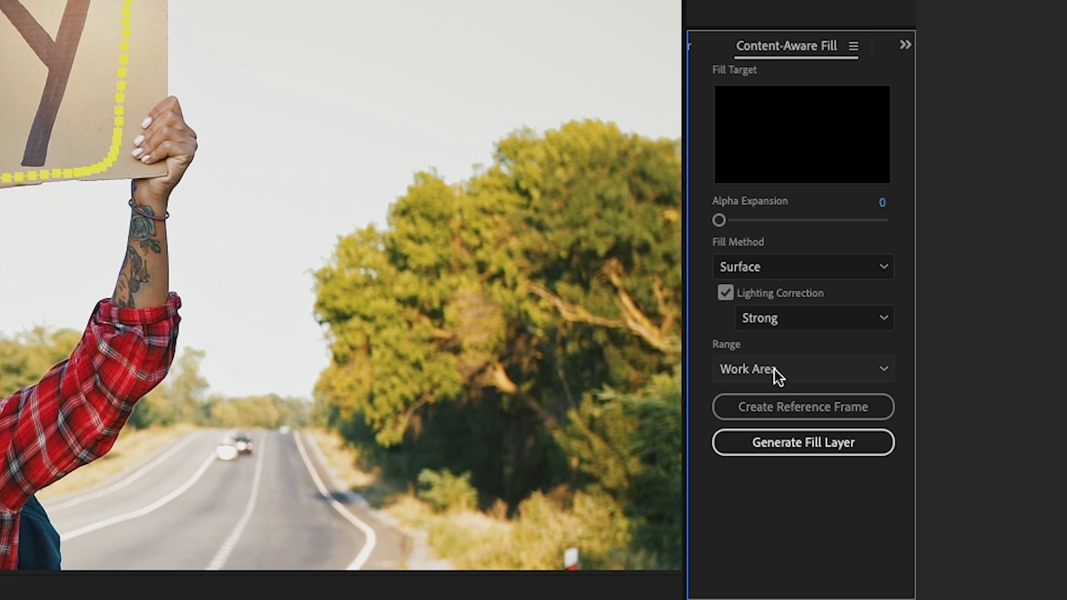
click(775, 400)
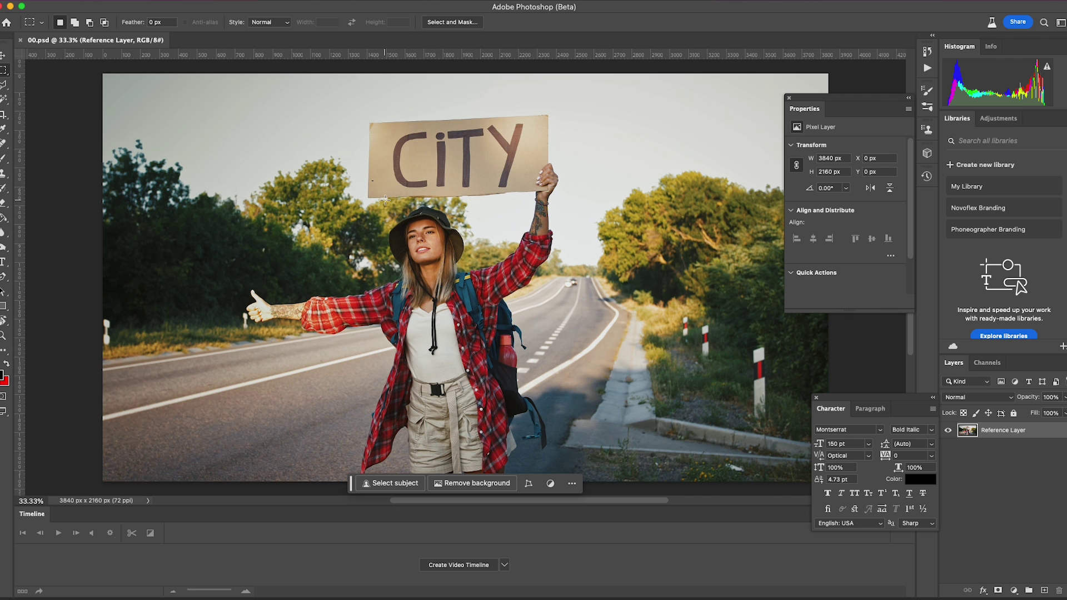
Step: Zoom into the sign and enter Select and Mask with output set to Selection
scroll(385, 199, up, 5)
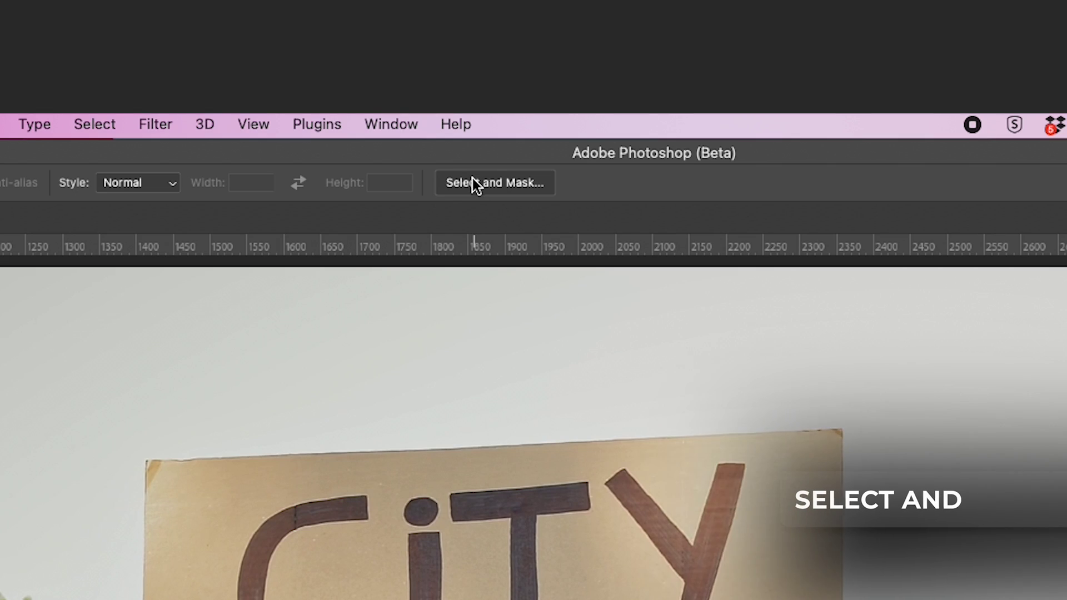
click(452, 22)
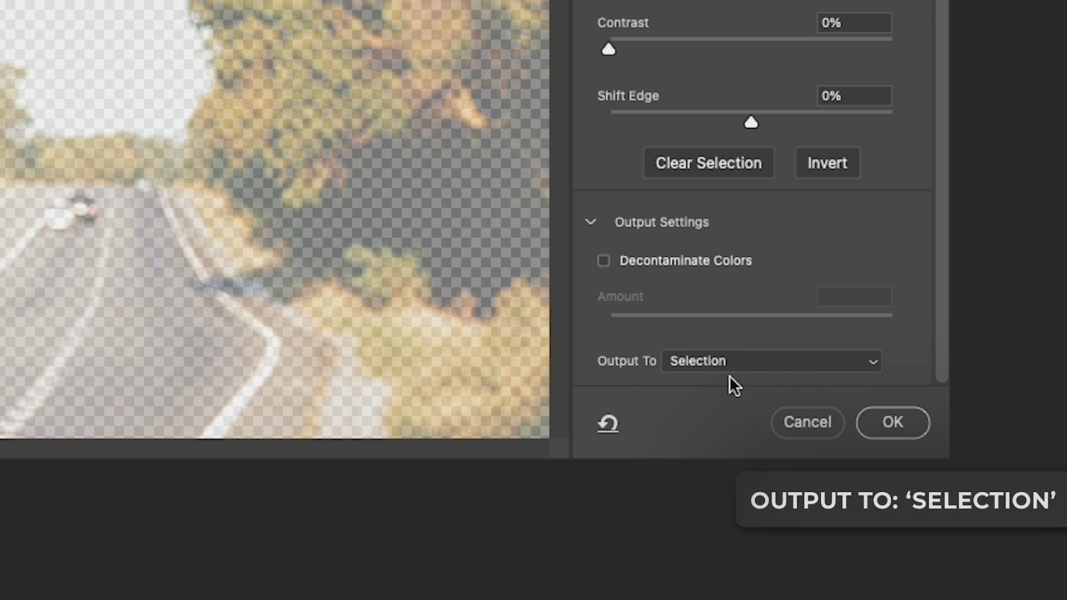
Step: Confirm the CITY letter selection, expand it by 10 px, and delete the letters
click(895, 425)
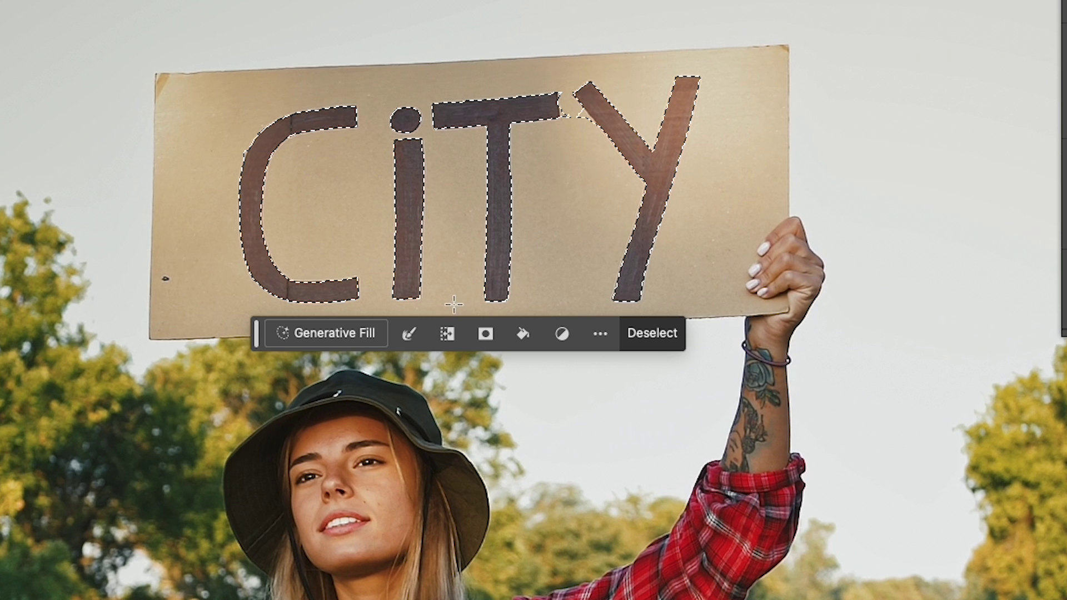
click(418, 318)
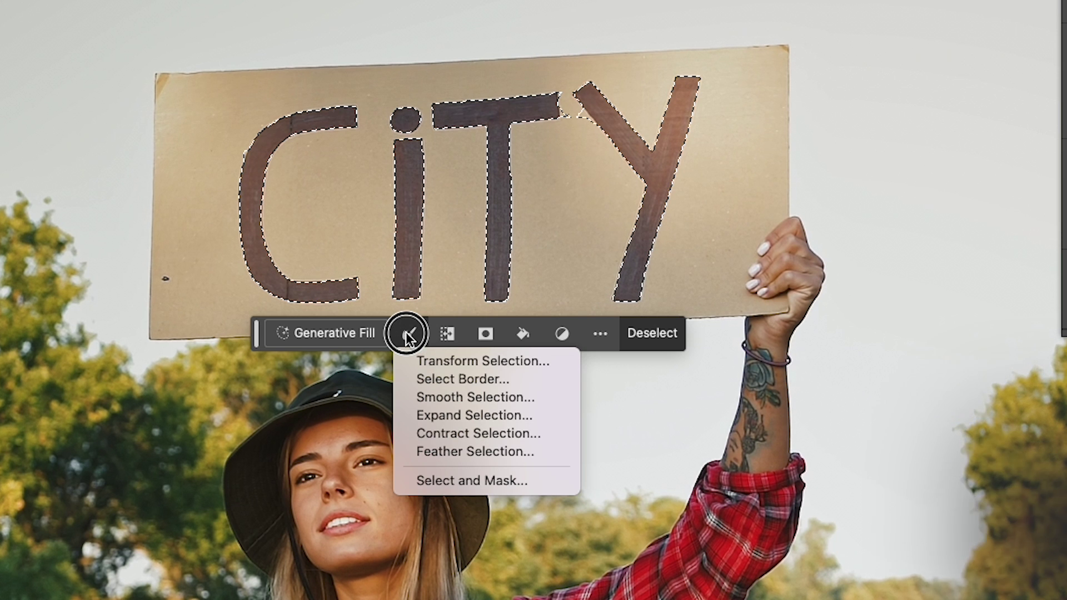
click(445, 420)
text(10)
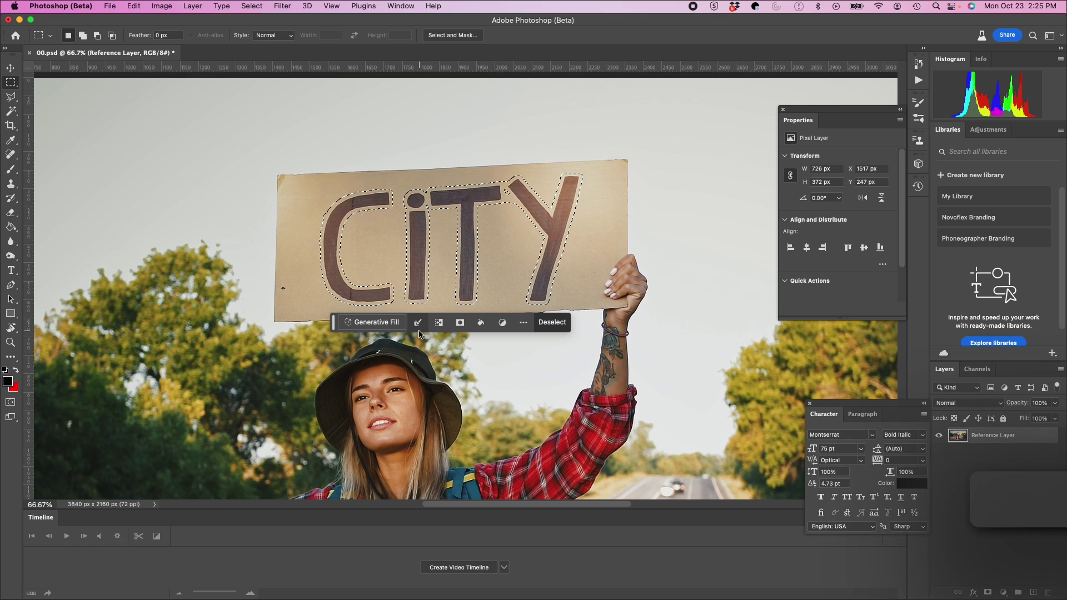
key(Return)
key(Delete)
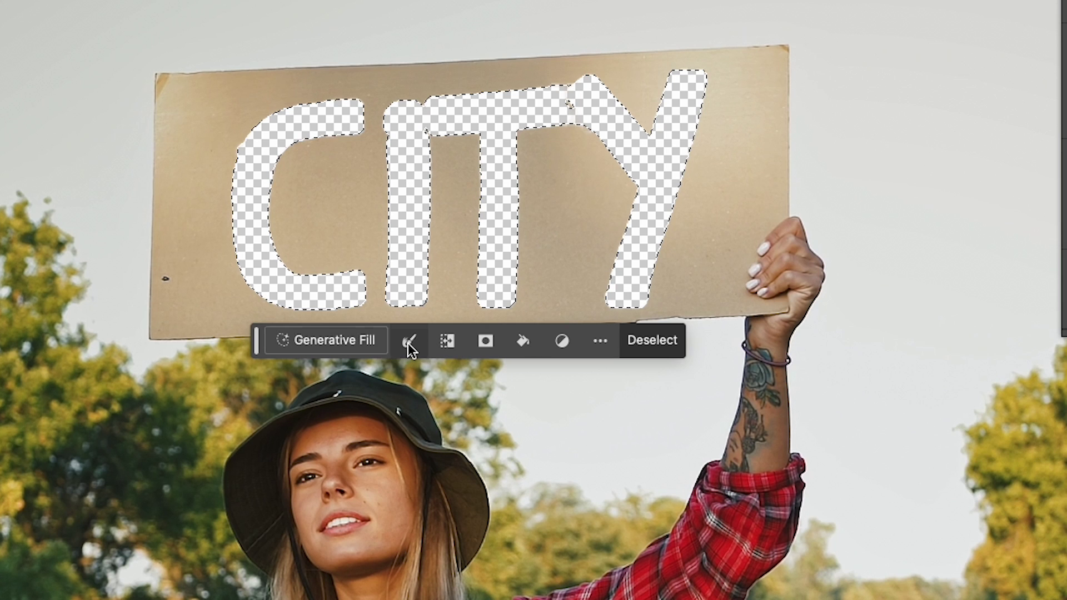
Step: Expand the selection by 5 px, Generative Fill without a prompt, and pick variation 2
click(408, 342)
click(428, 422)
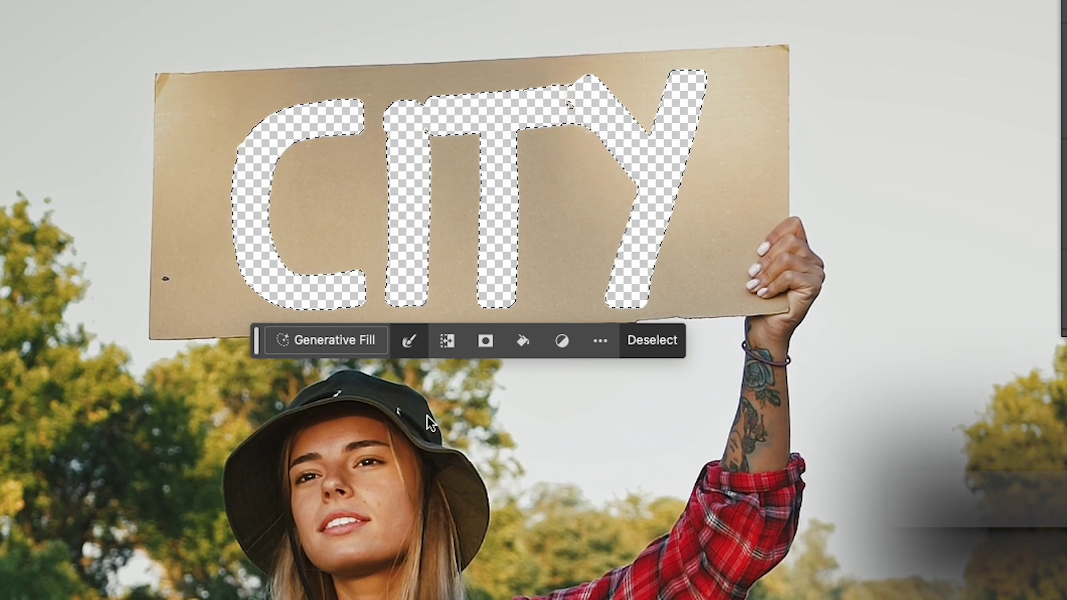
text(5)
key(Return)
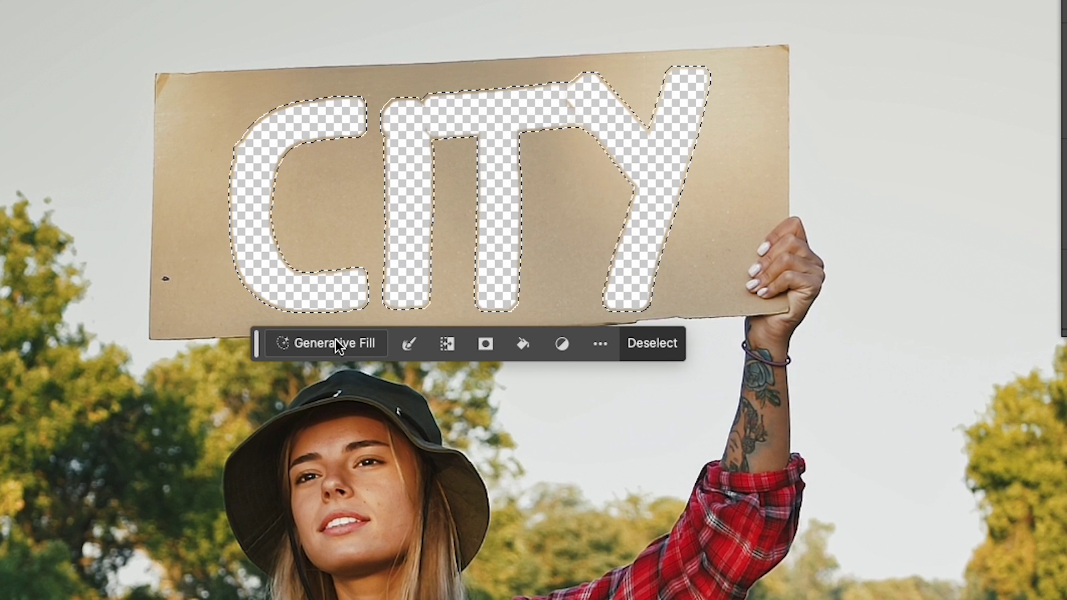
click(336, 339)
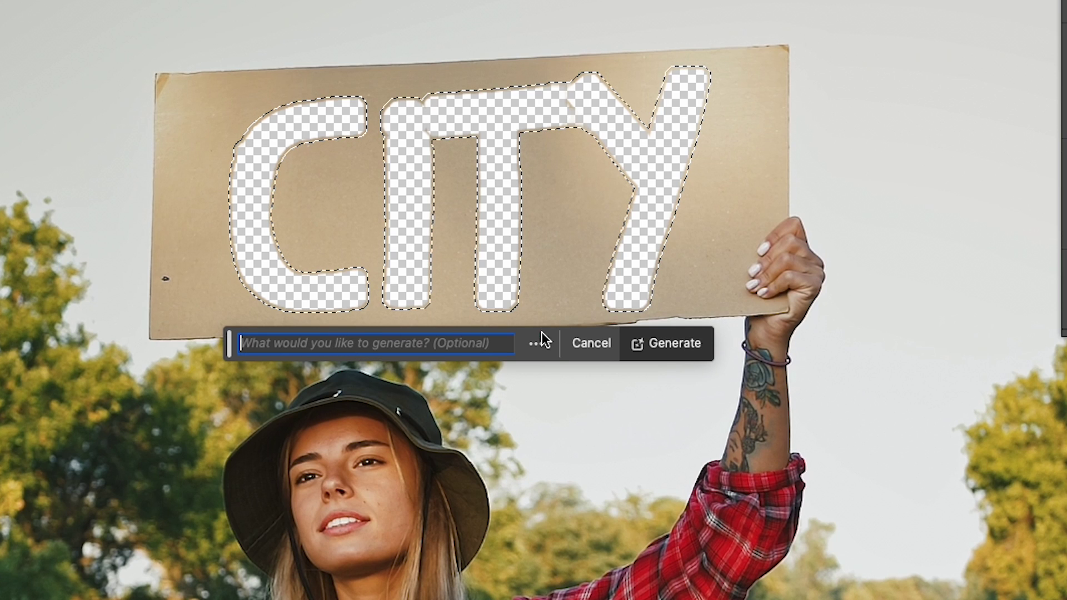
click(673, 342)
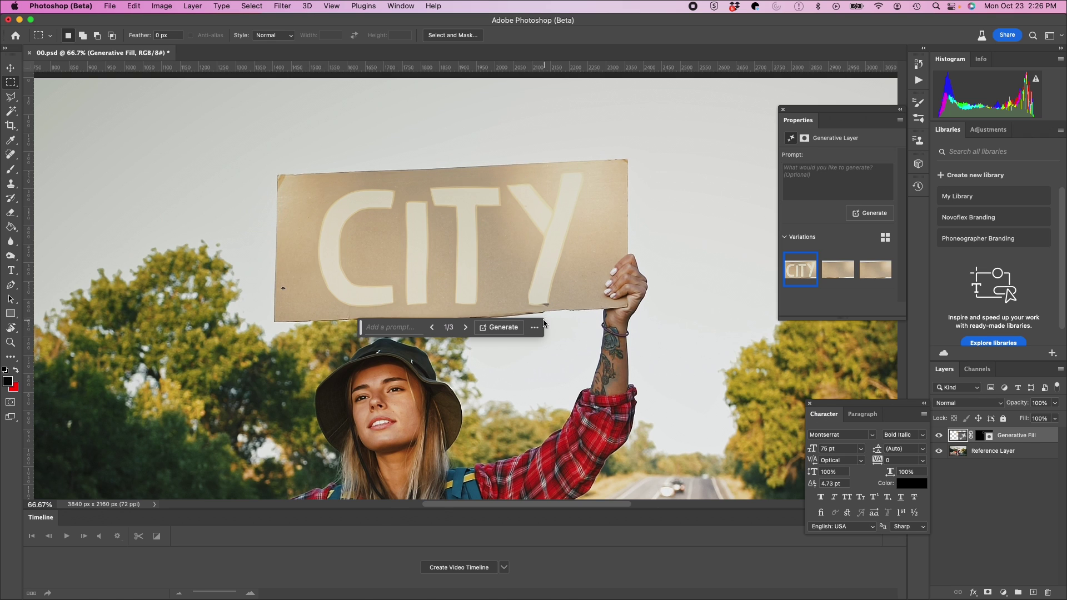
click(465, 328)
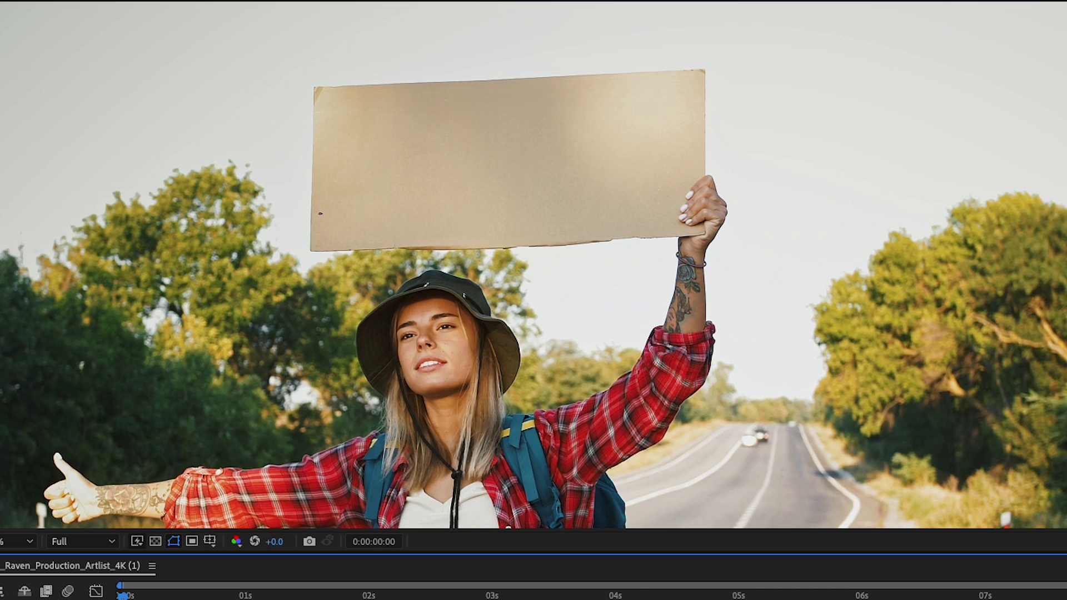
Step: Move the playhead to 0:00:04:00, where the sign still reads CiTY
drag(120, 590, 616, 591)
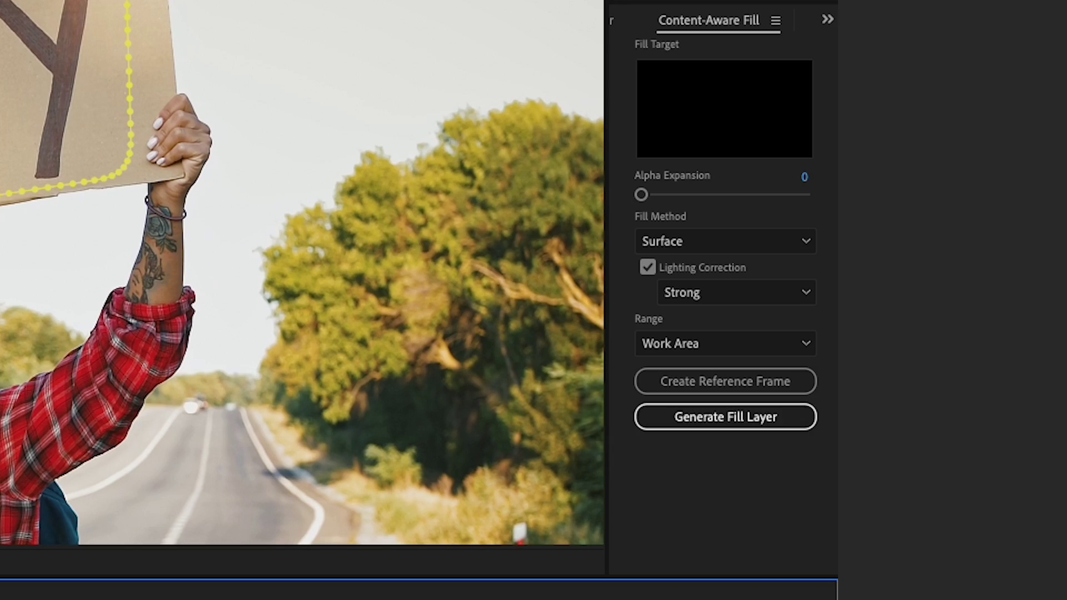
Step: Make a reference frame here, generatively fill the remaining i and T, and save 100.psd
click(760, 379)
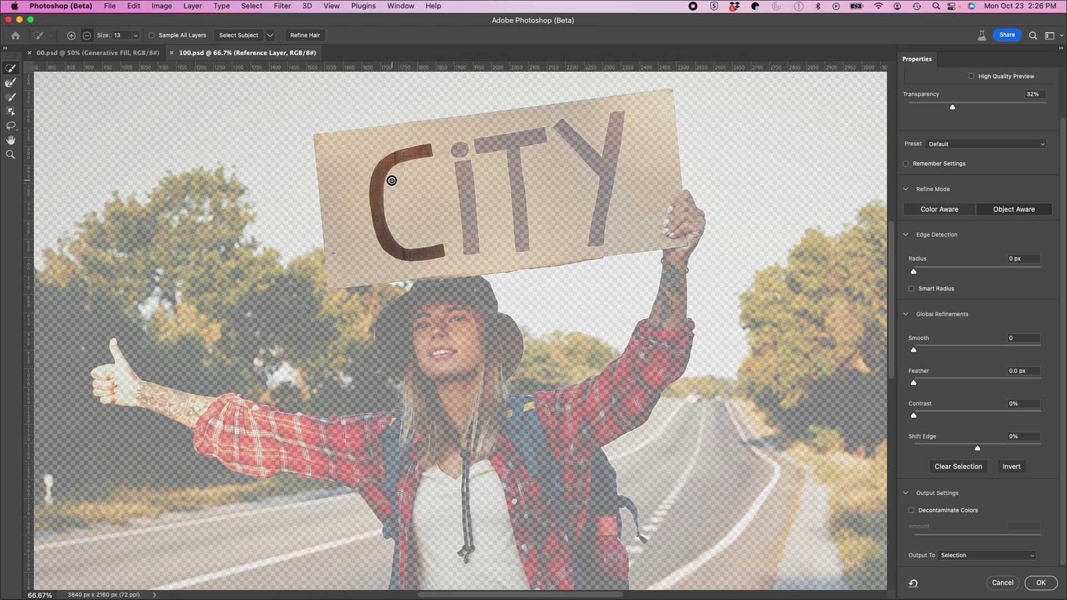
drag(392, 181, 534, 144)
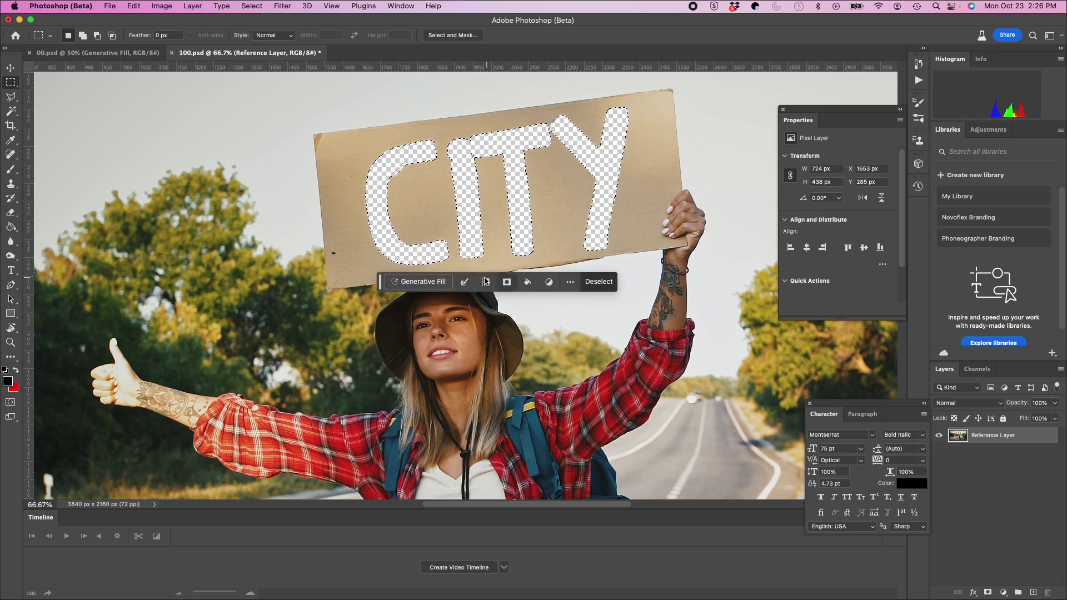
click(599, 278)
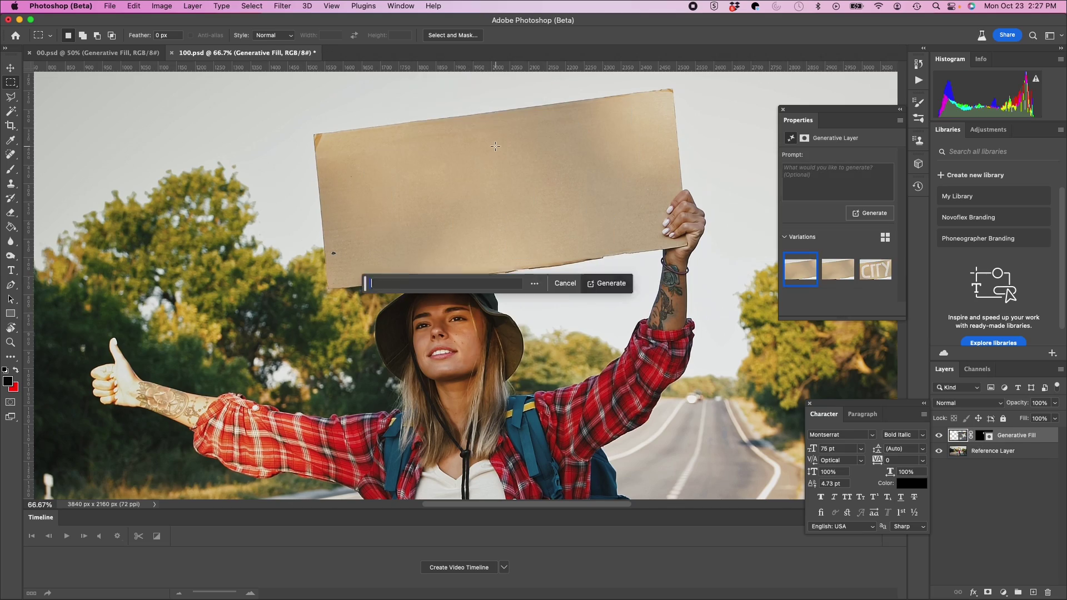
click(110, 6)
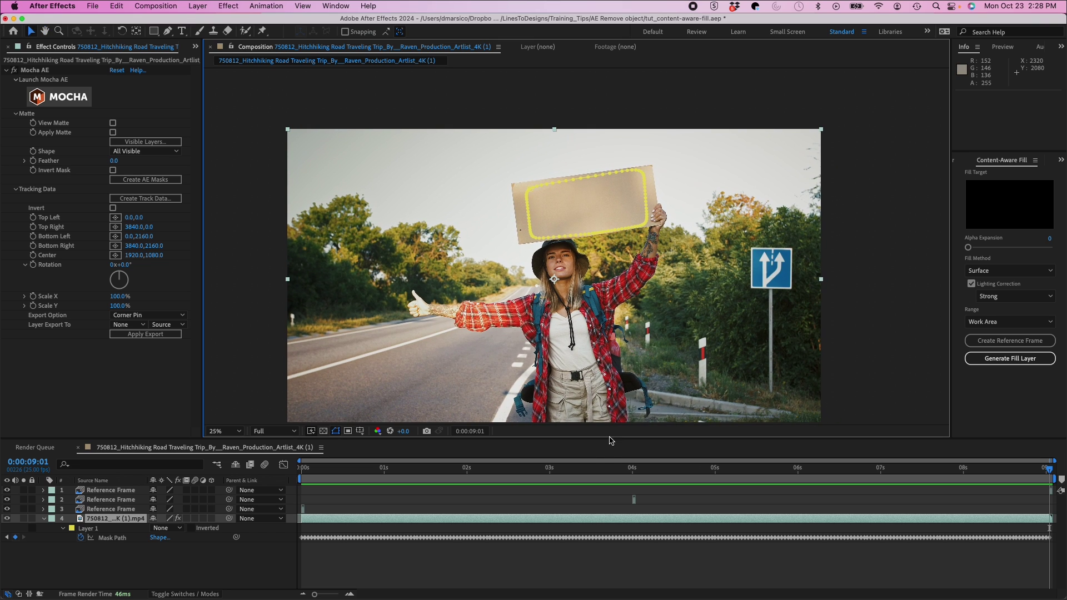
click(297, 500)
key(Home)
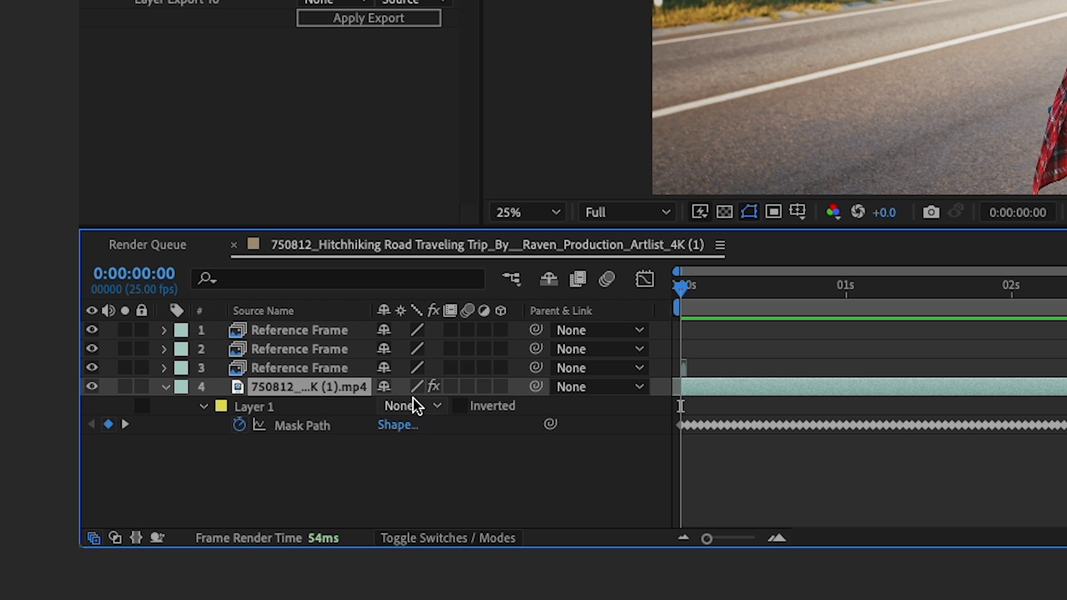
Step: Set the Layer 1 mask to Subtract and generate the 227-frame Content-Aware Fill layer
click(166, 528)
click(428, 428)
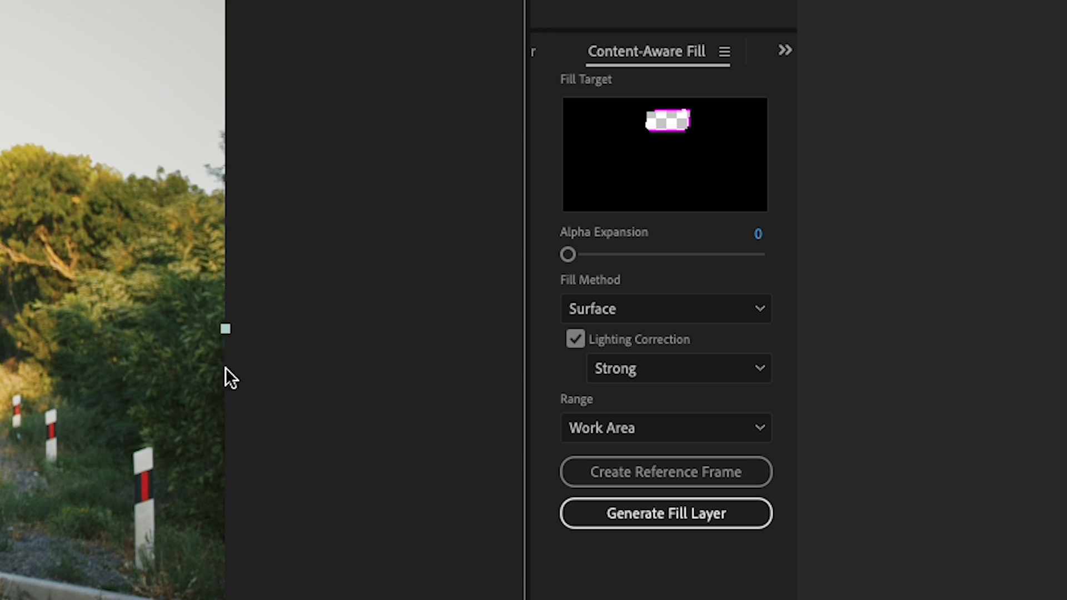
click(709, 513)
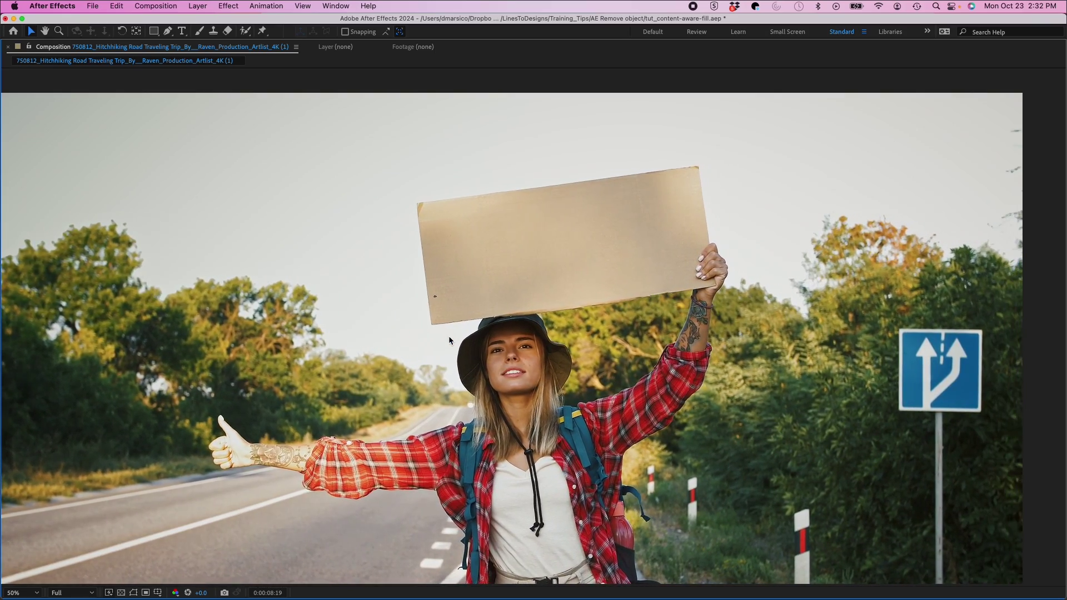
Step: Restore the full workspace and toggle Content-Aware Fill's Lighting Correction off and back on
key(grave)
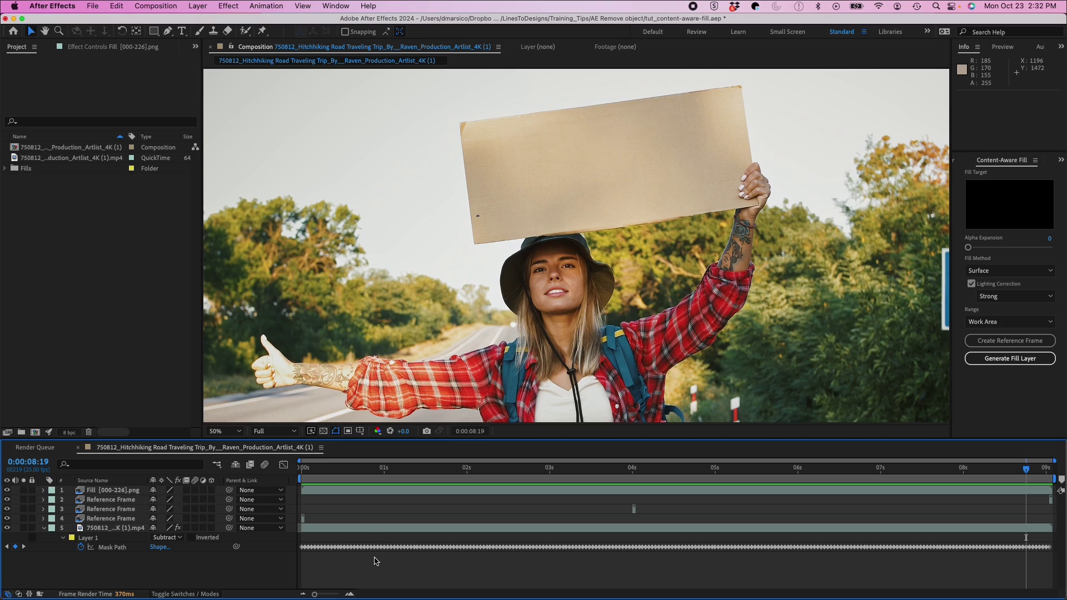
click(973, 284)
click(972, 284)
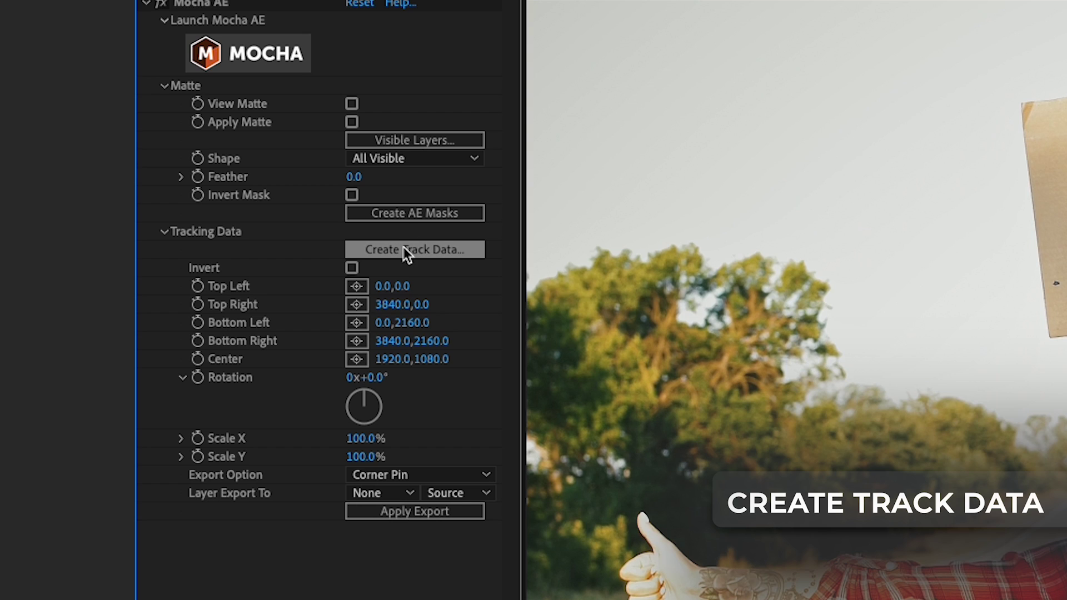
Step: Create Mocha track data from Layer 1 and export it to the HERE'S A THUMBS UP text layer
click(404, 249)
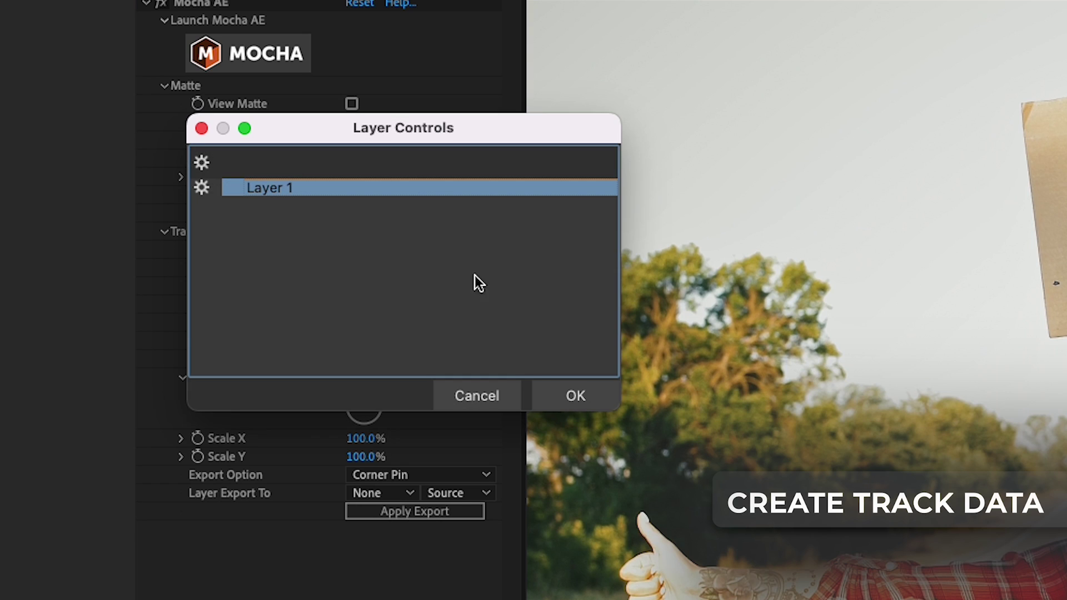
click(567, 392)
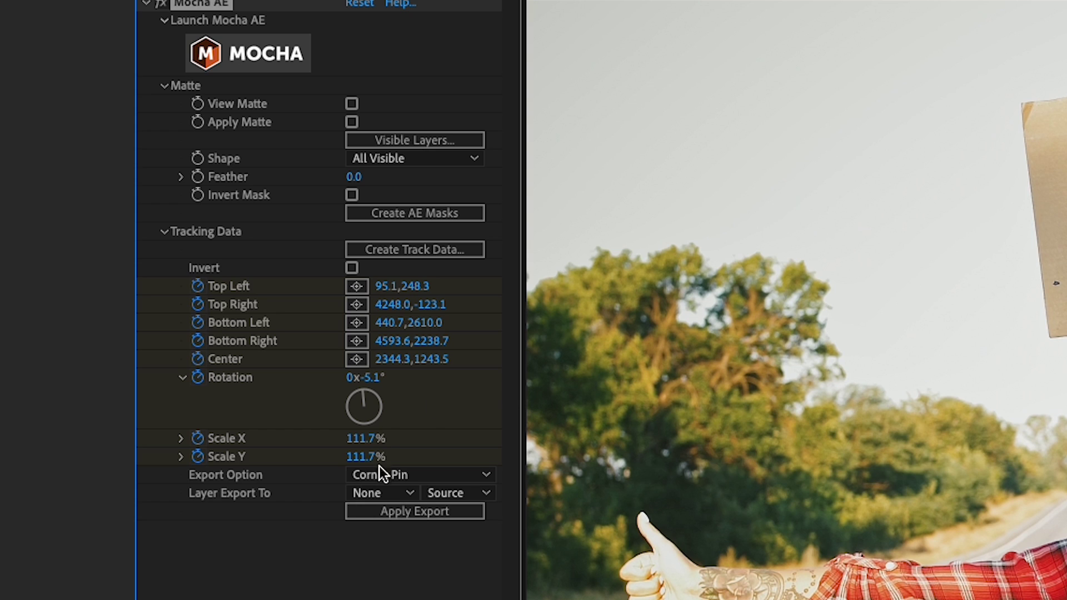
click(378, 493)
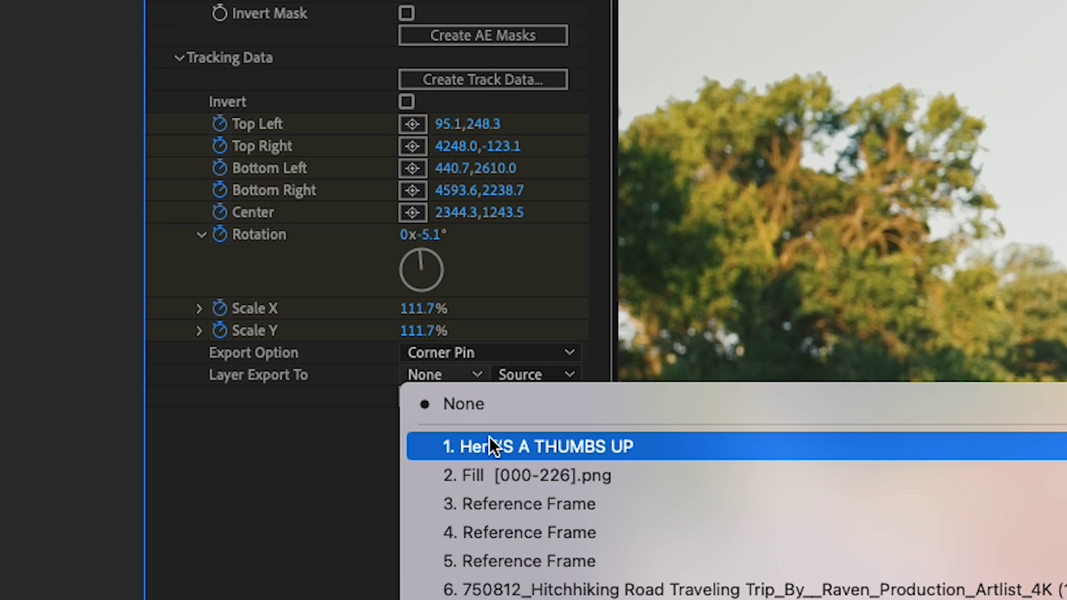
click(489, 436)
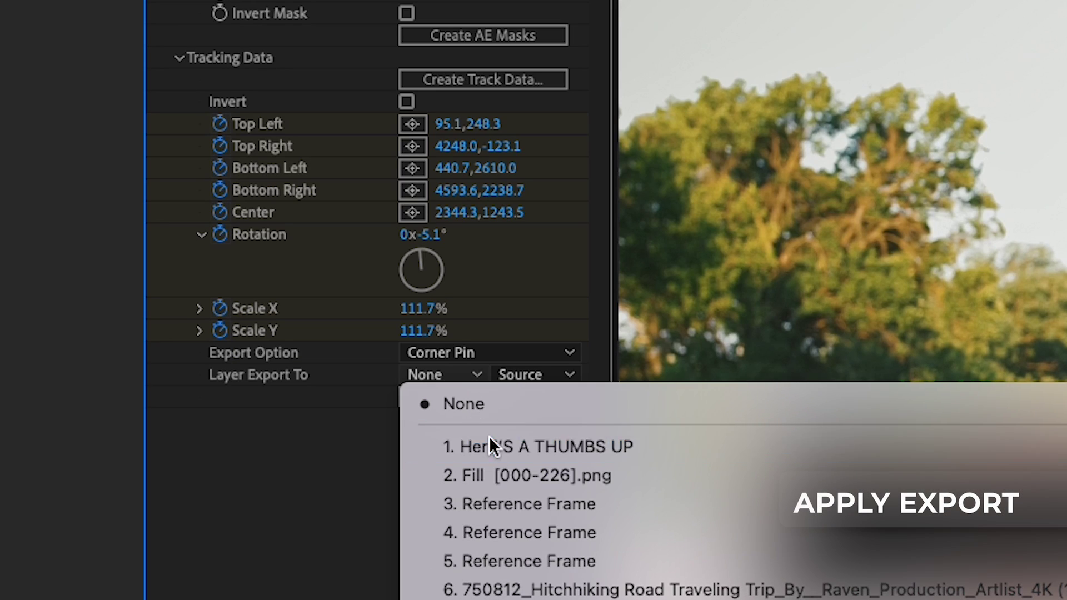
click(498, 392)
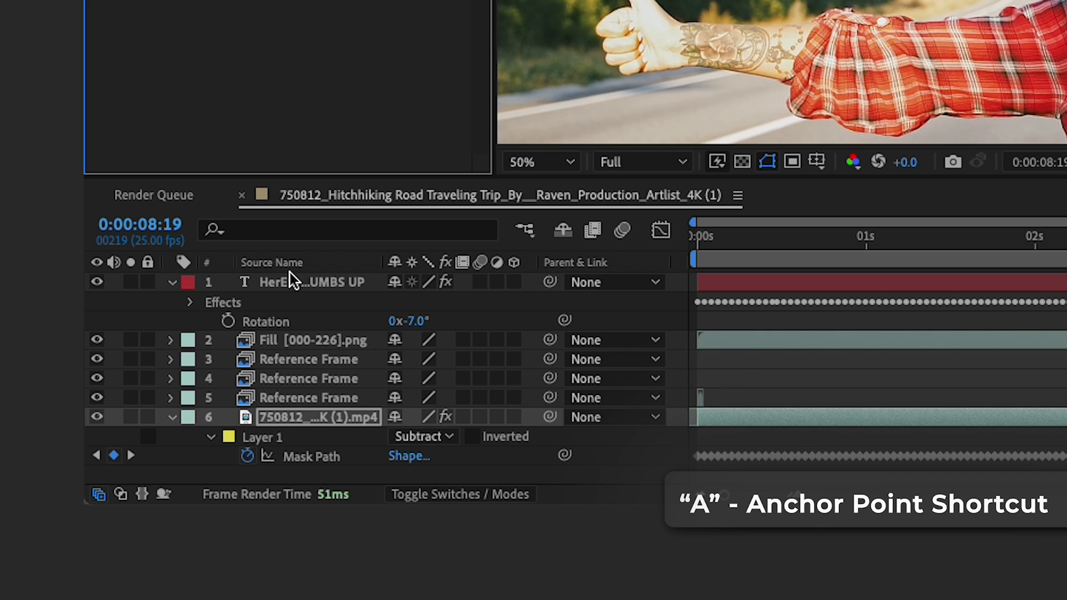
Step: Show the text layer's Anchor Point and play the composition preview
click(104, 489)
key(a)
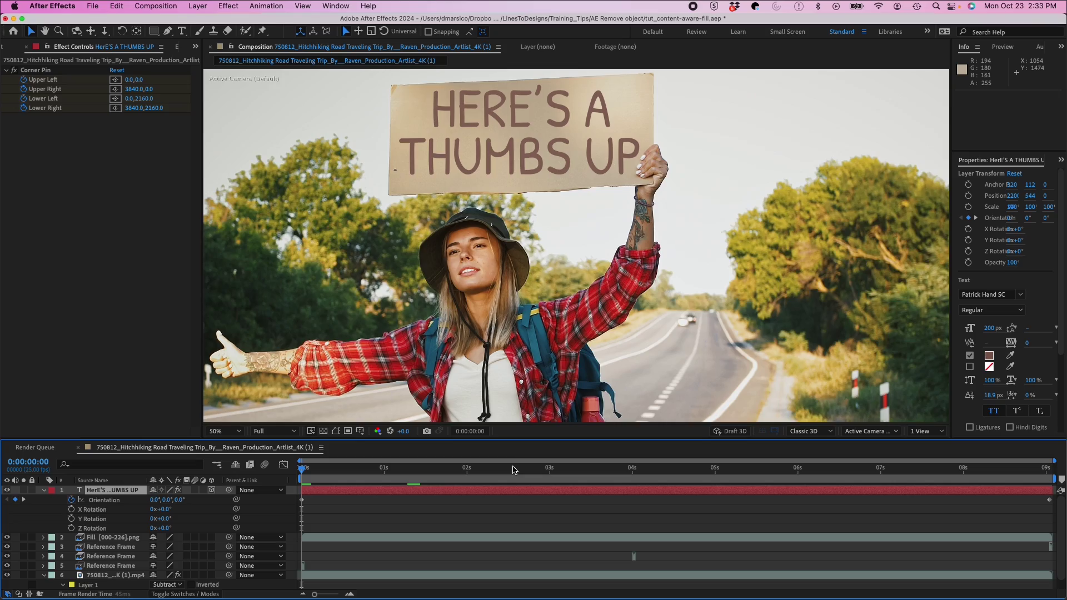
key(space)
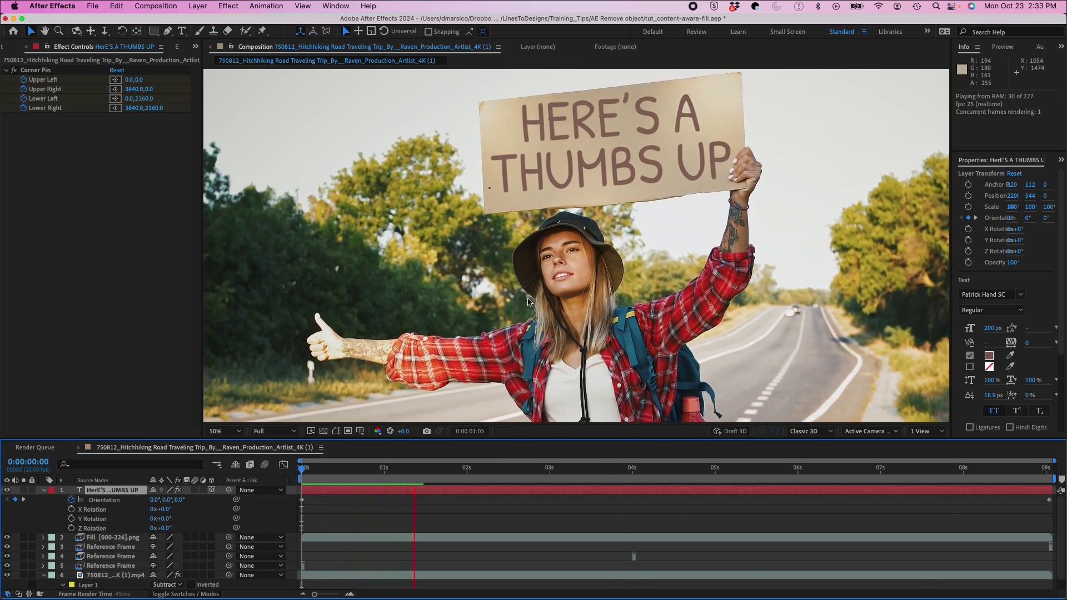